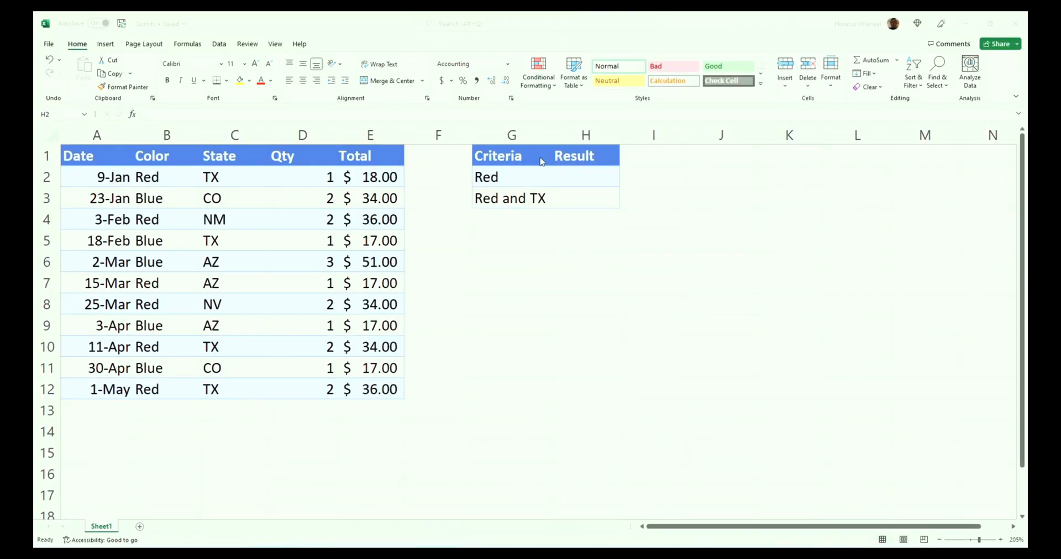
- Insert a SUMIFS function in cell H2 with the Total column (E:E) as its sum range
left_click(598, 172)
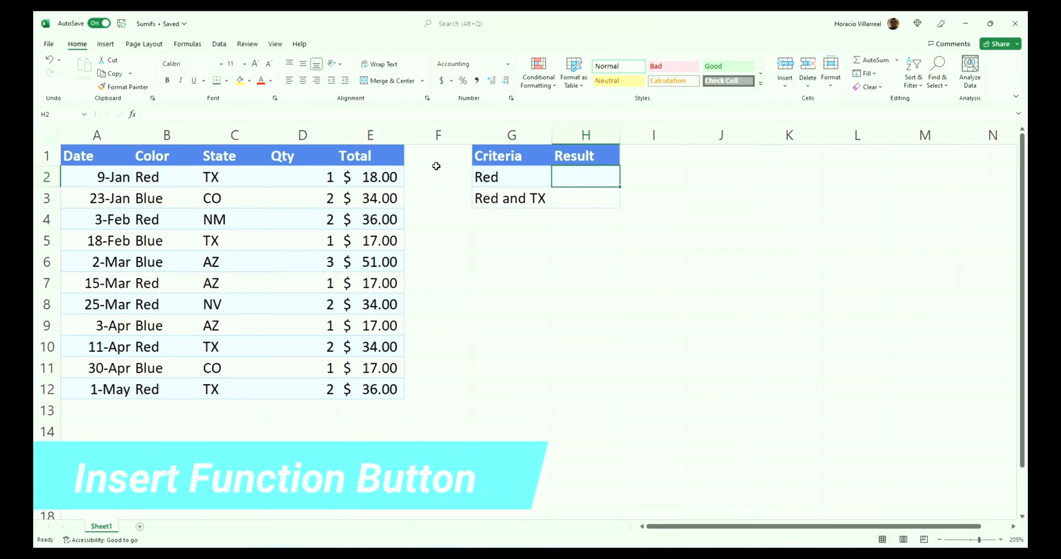
left_click(132, 114)
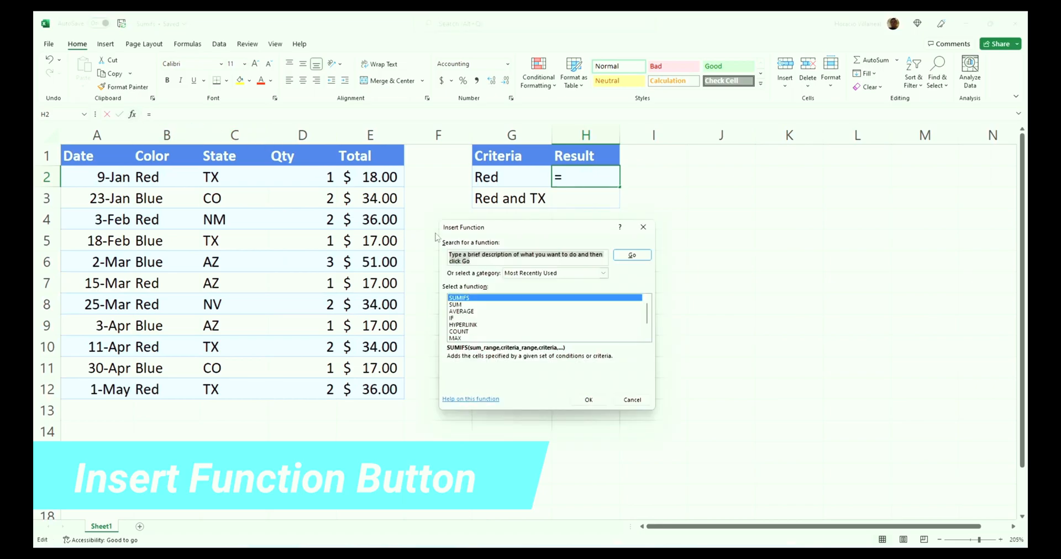
double_click(467, 300)
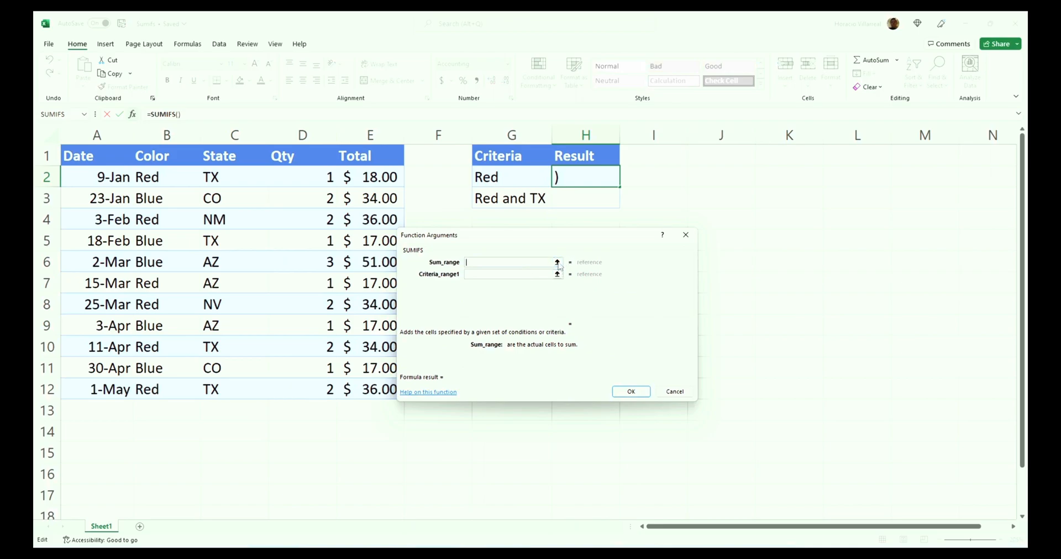
left_click(558, 263)
left_click(383, 134)
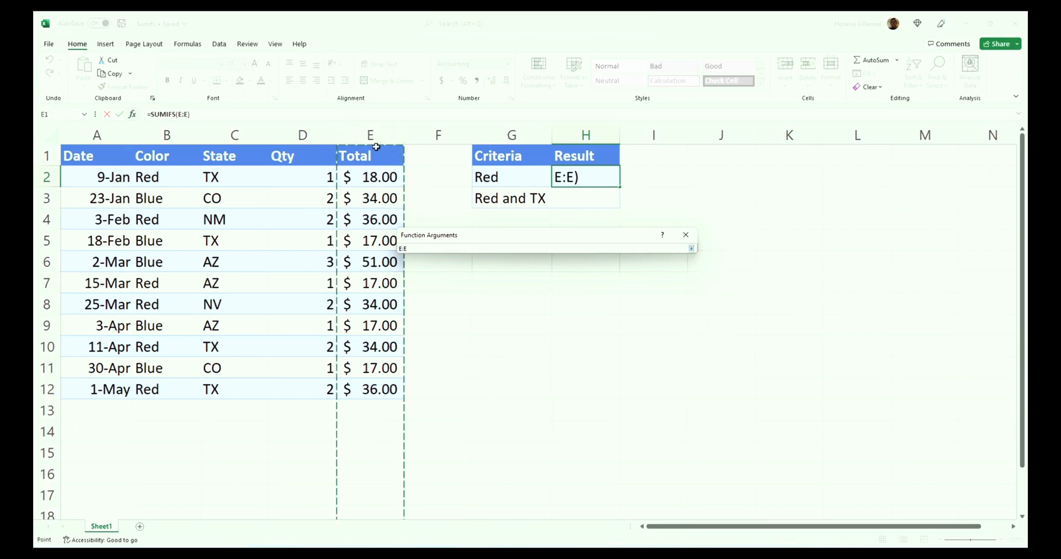
key("Return")
- Complete the SUMIFS in H2 with the Color column (B:B) as the first criteria range and cell G2 as its criterion
key("Tab")
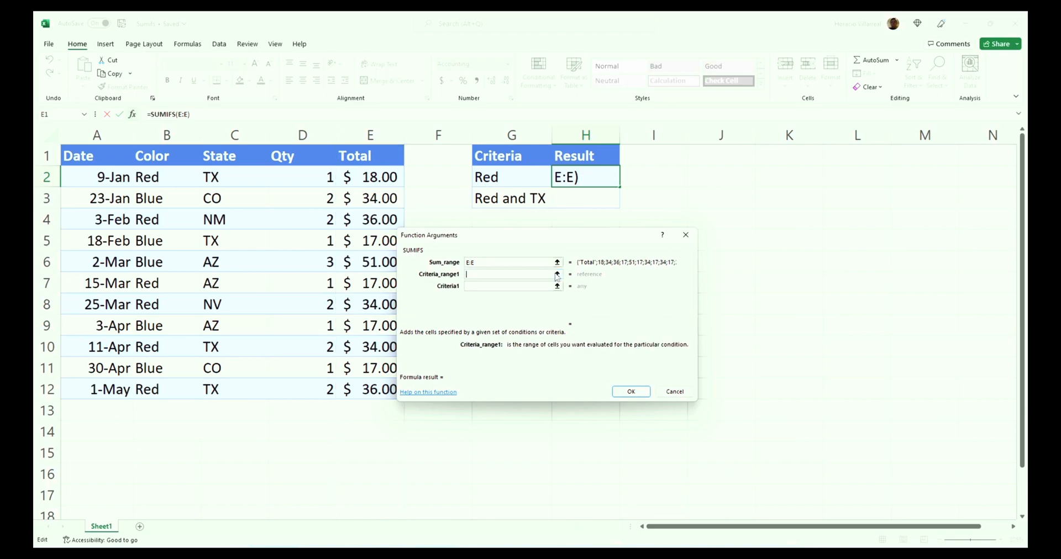
left_click(557, 275)
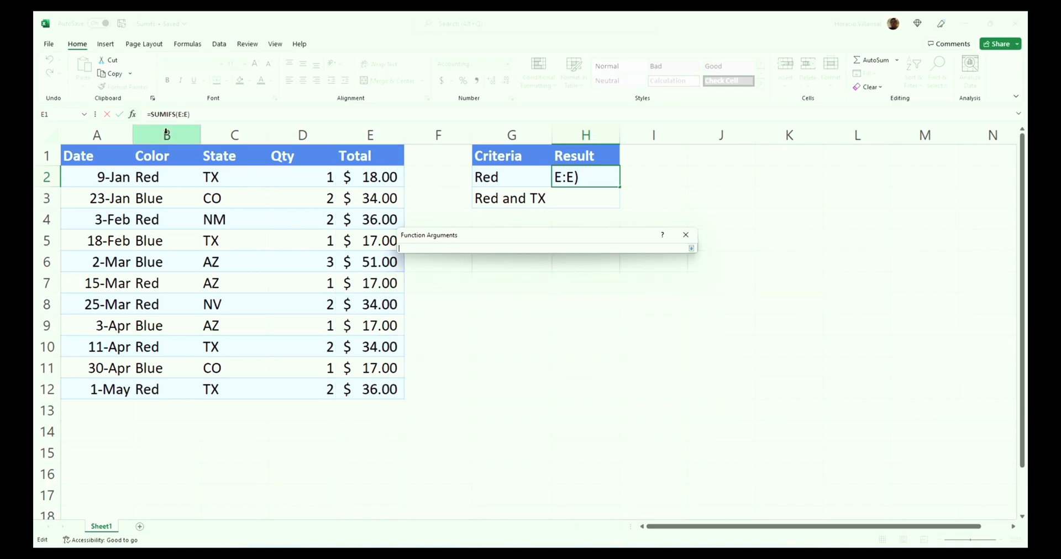
left_click(164, 133)
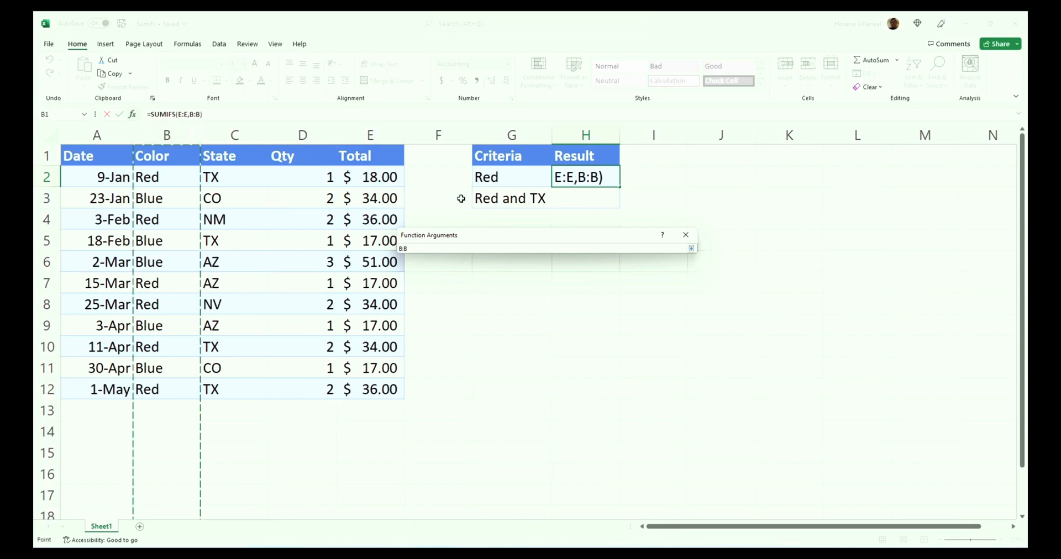
key("Return")
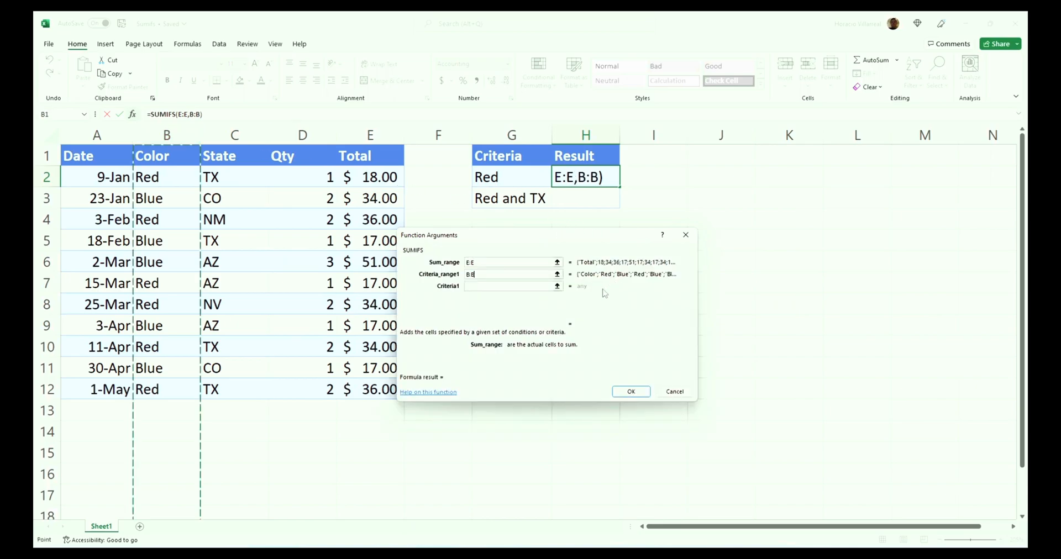
left_click(550, 288)
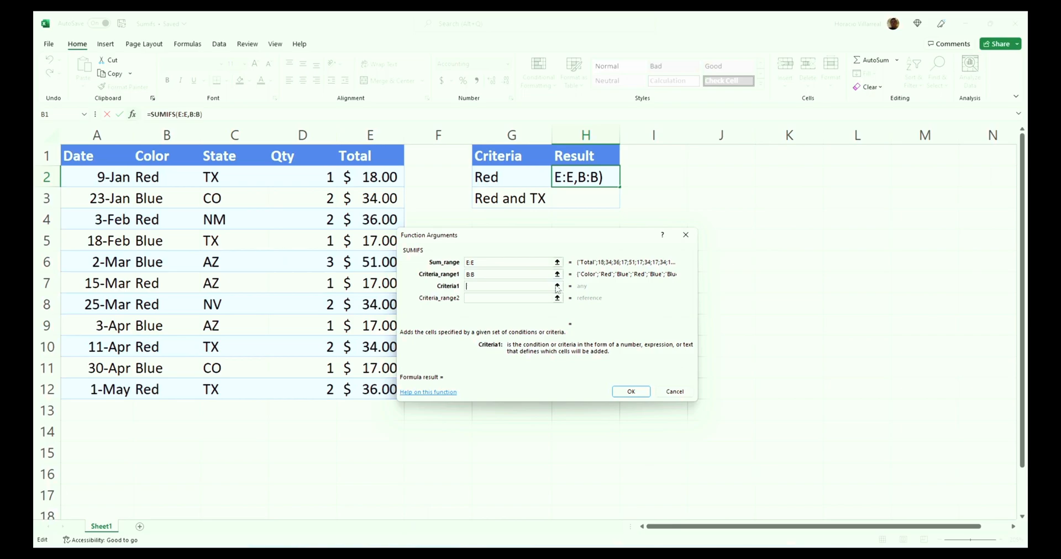
left_click(558, 286)
left_click(527, 176)
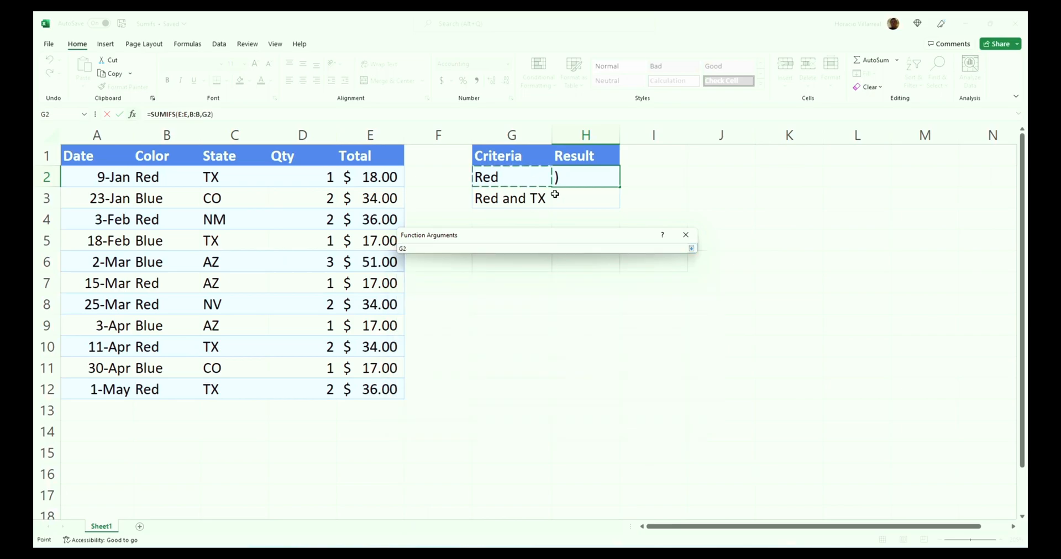
key("Return")
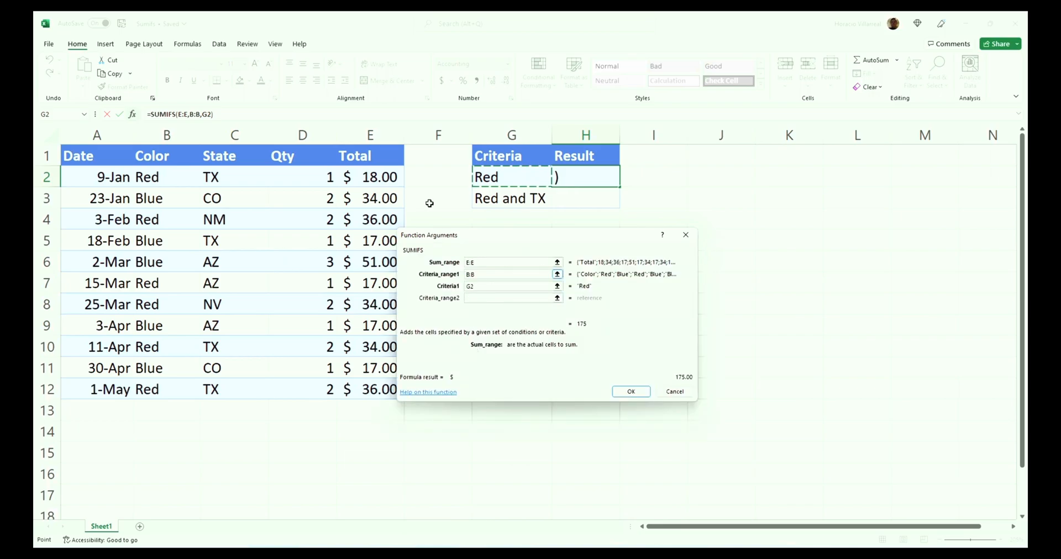
left_click_drag(469, 238, 485, 216)
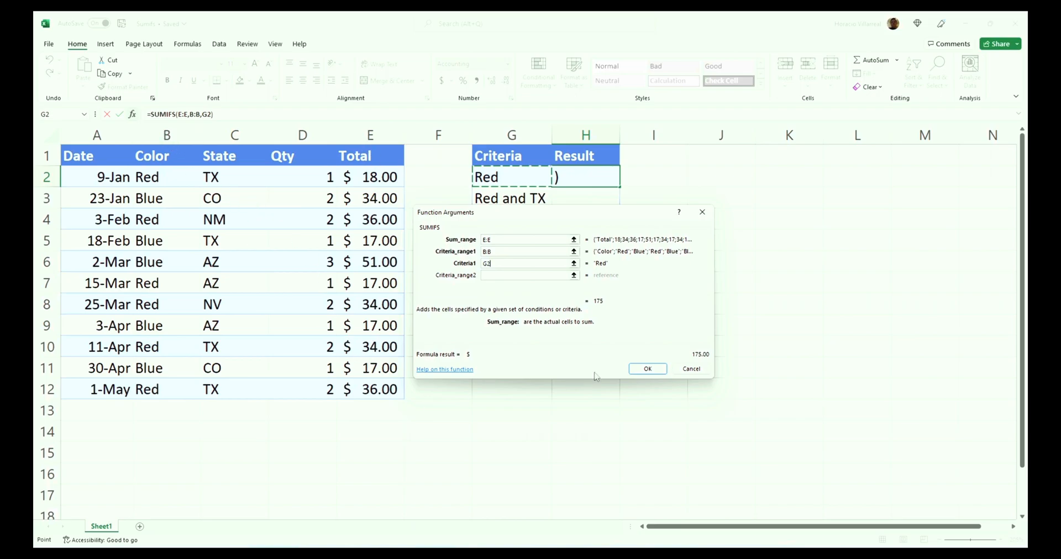
left_click(648, 369)
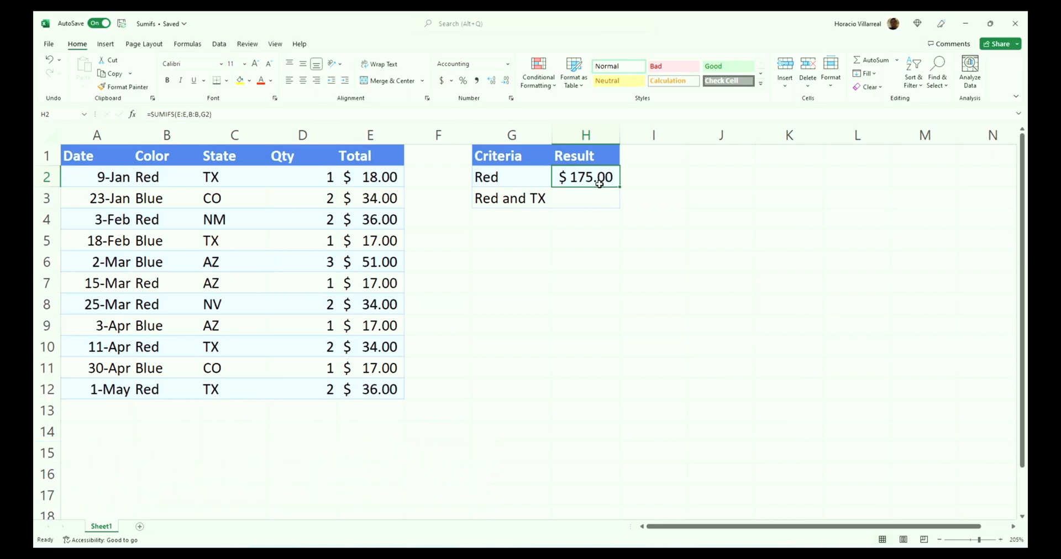
- Insert a SUMIFS function in cell H3 with the Total column (E:E) as its sum range
left_click(588, 197)
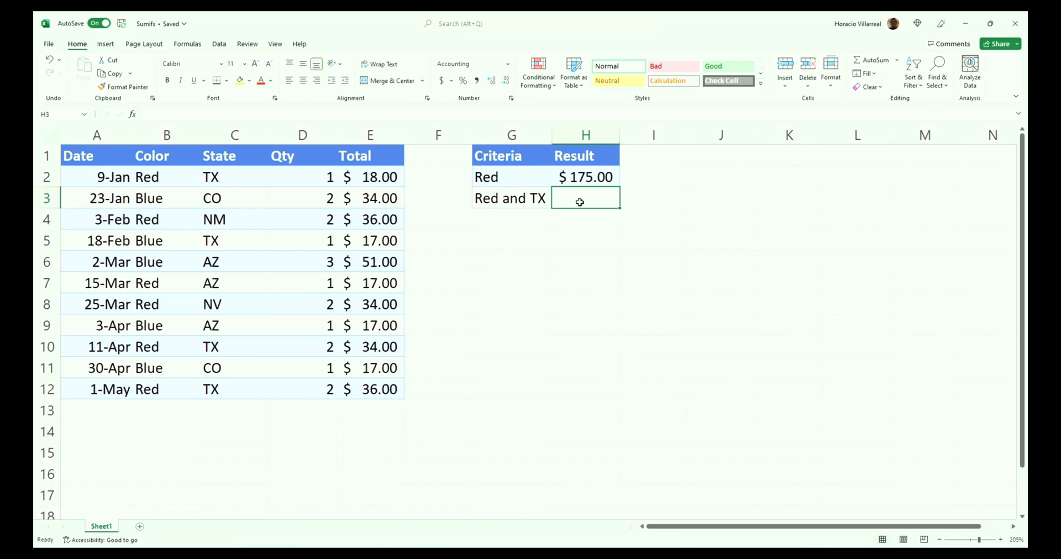
left_click(133, 115)
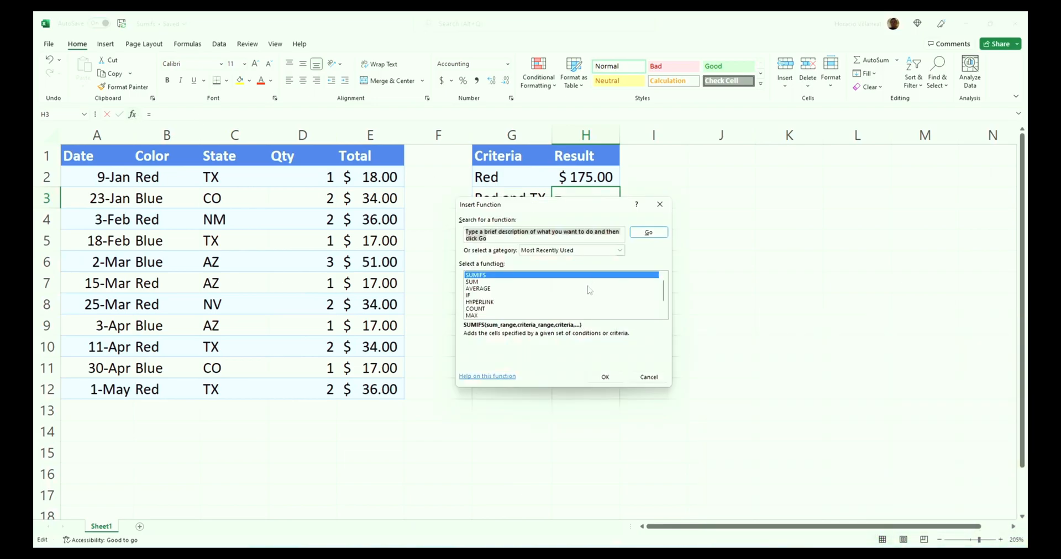
left_click(607, 378)
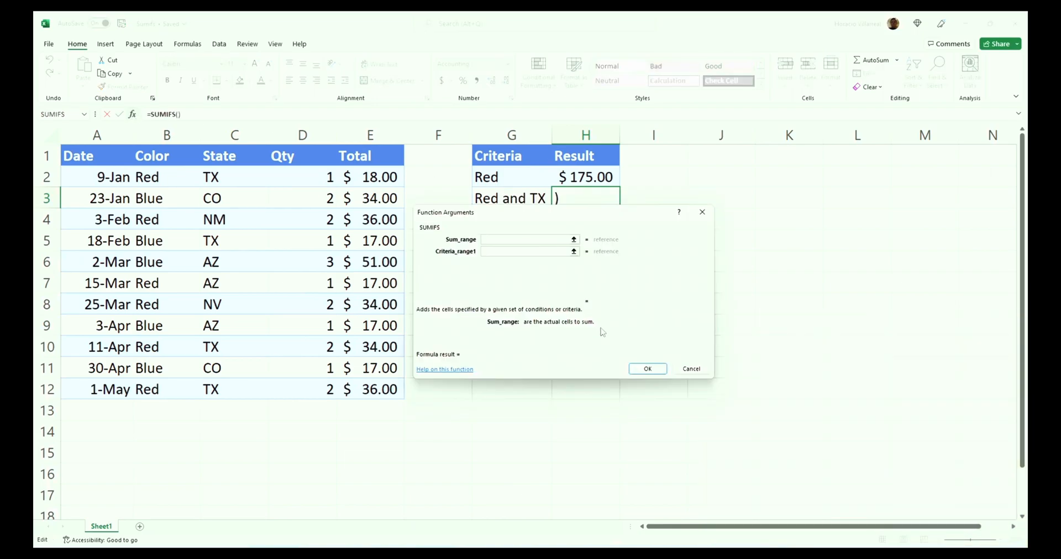
left_click(574, 240)
left_click(399, 140)
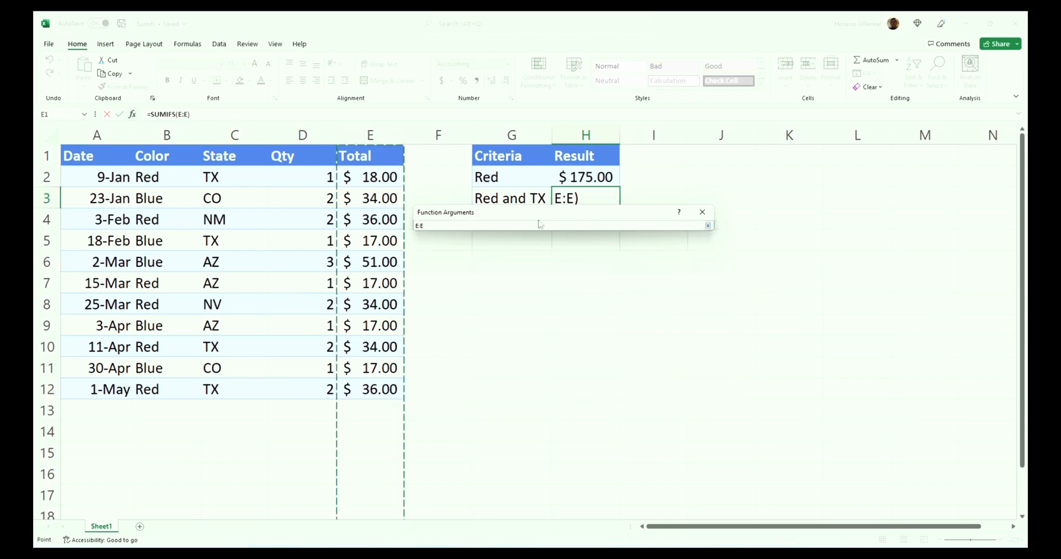
key("Return")
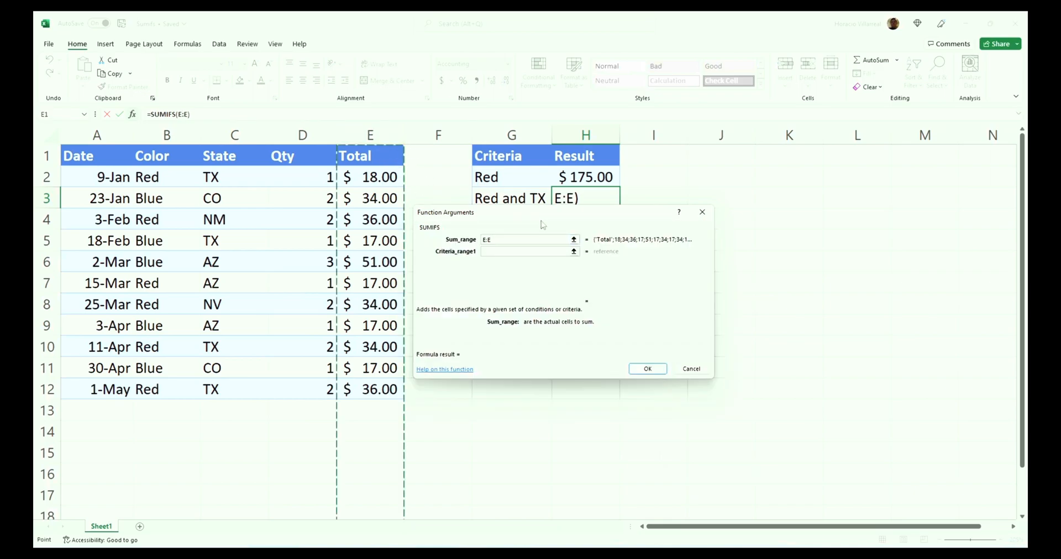
- Set the first criteria range of the H3 SUMIFS to the Color column (B:B) with the criterion "Red"
left_click(571, 255)
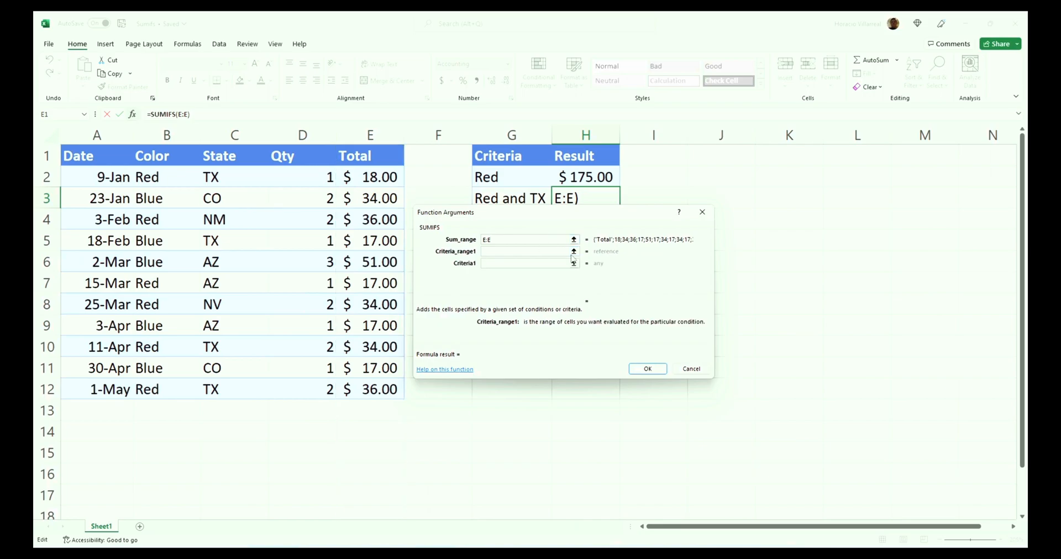
left_click(573, 252)
left_click(169, 132)
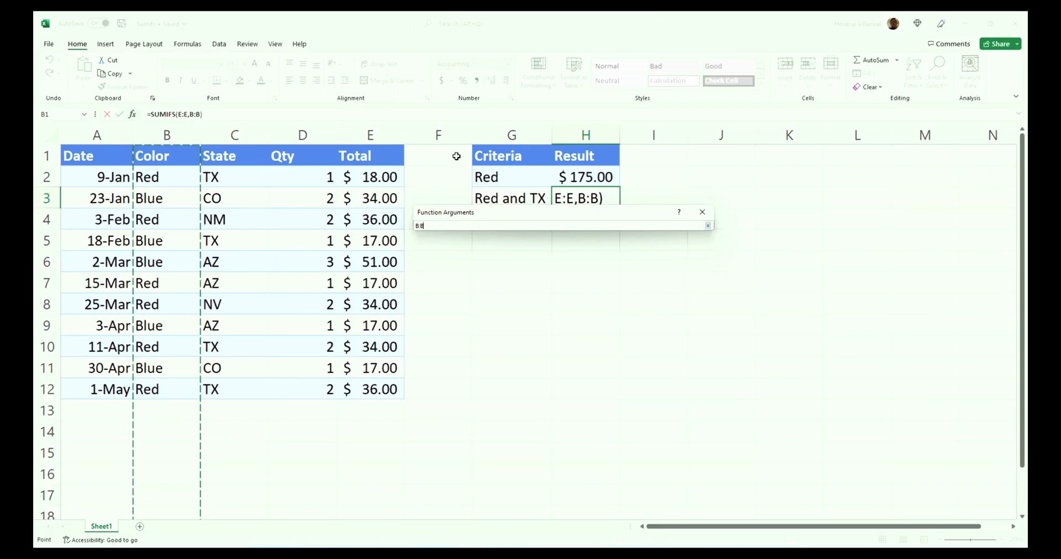
key("Return")
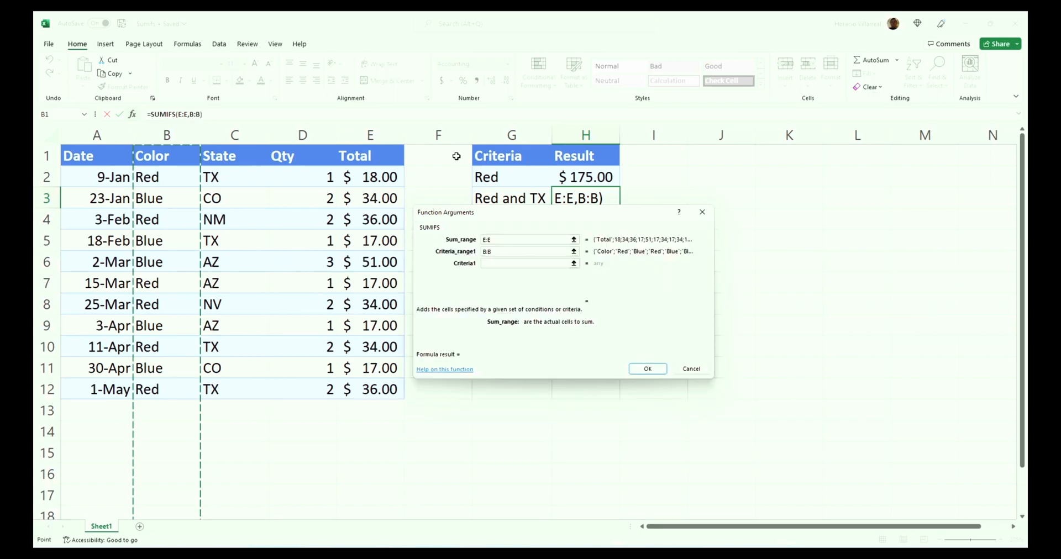
left_click(541, 263)
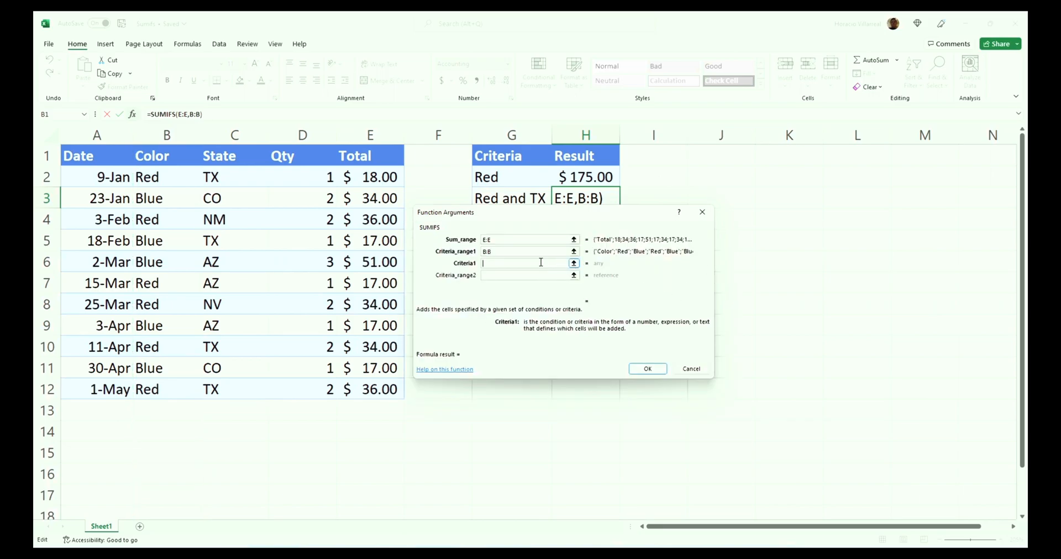
type("\"Red\"")
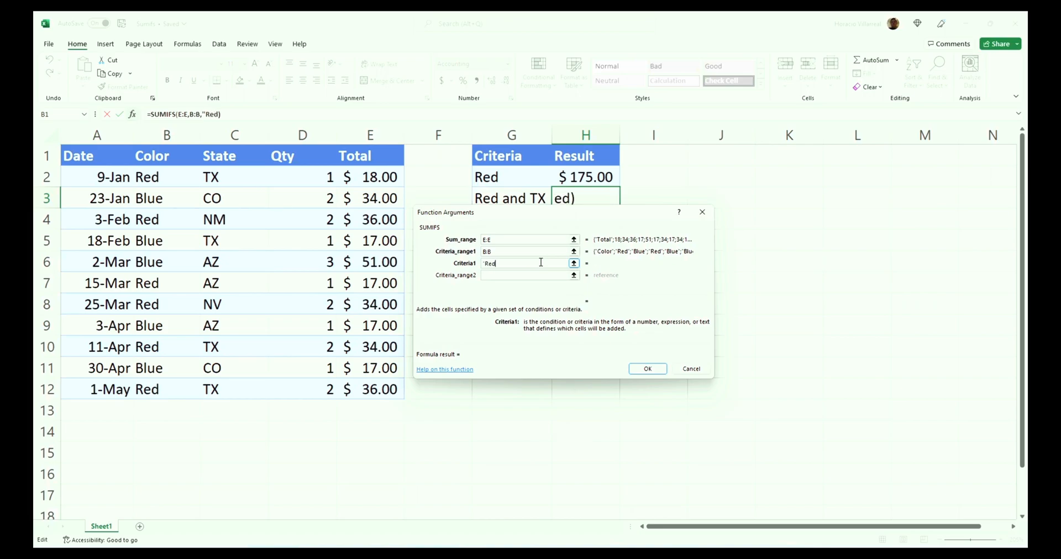
- Add the State column (C:C) as the second criteria range with the criterion "TX" and finish the SUMIFS in H3
left_click(570, 276)
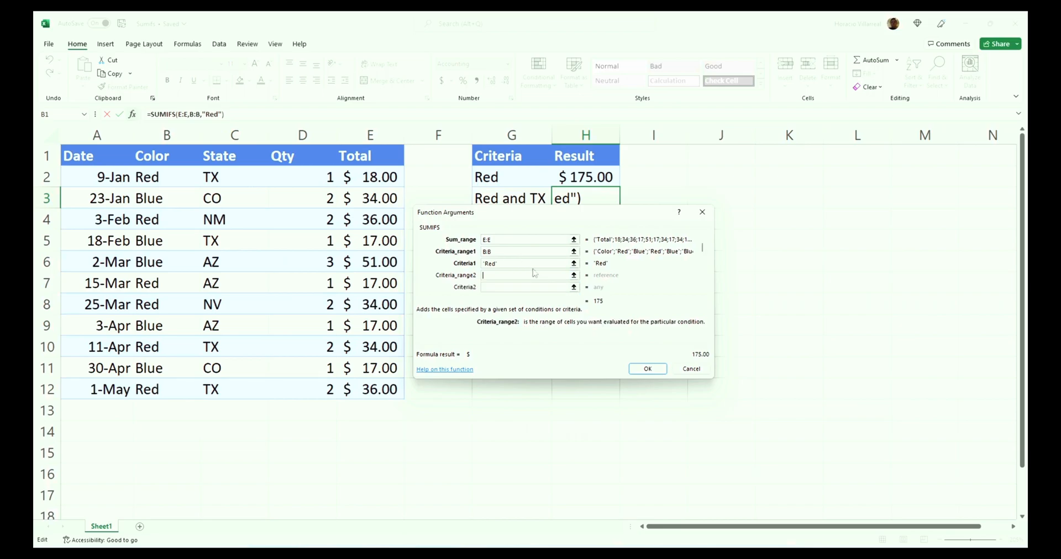
left_click(574, 275)
left_click(235, 135)
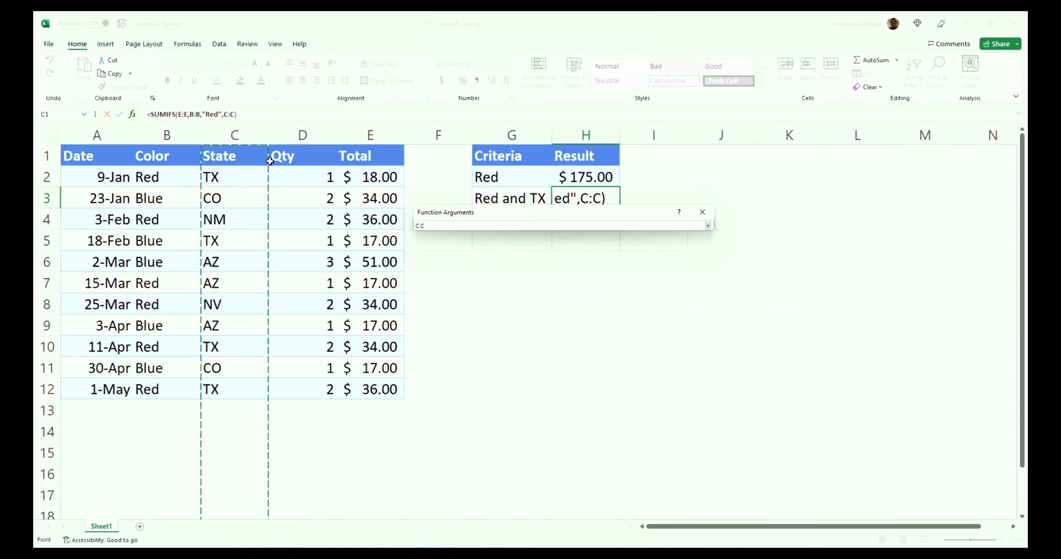
key("Return")
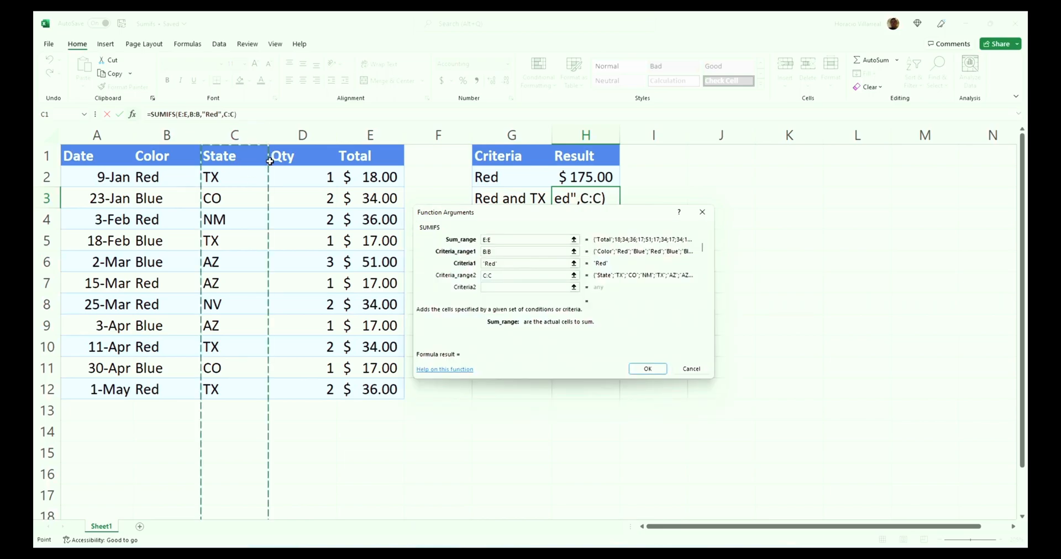
left_click(514, 287)
type("\"")
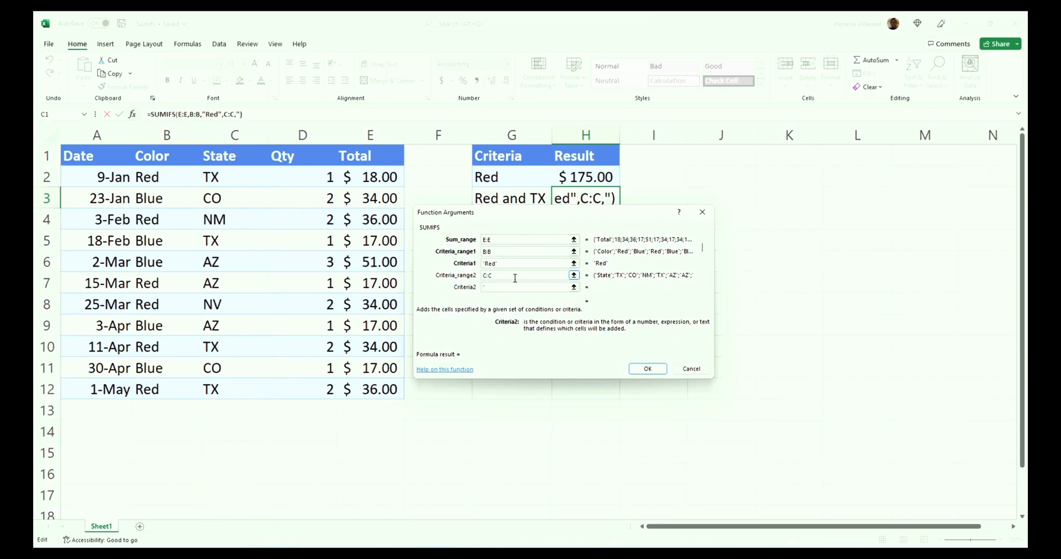
type("TX\"")
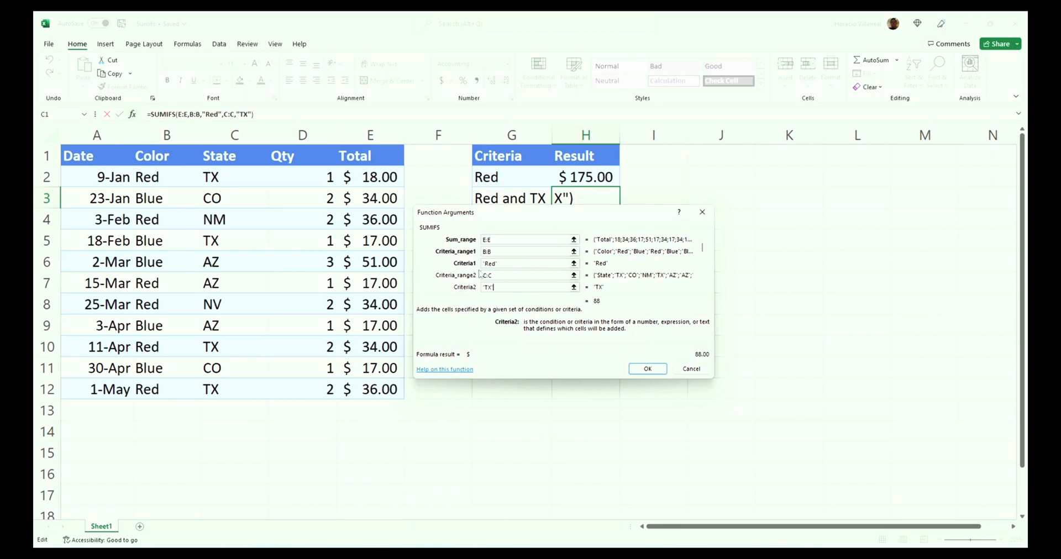
left_click(647, 370)
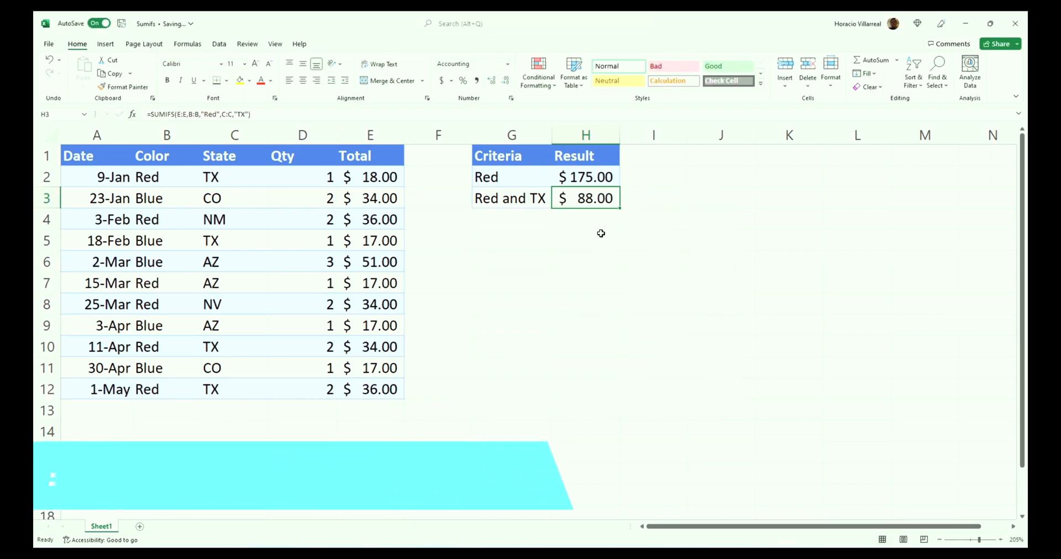